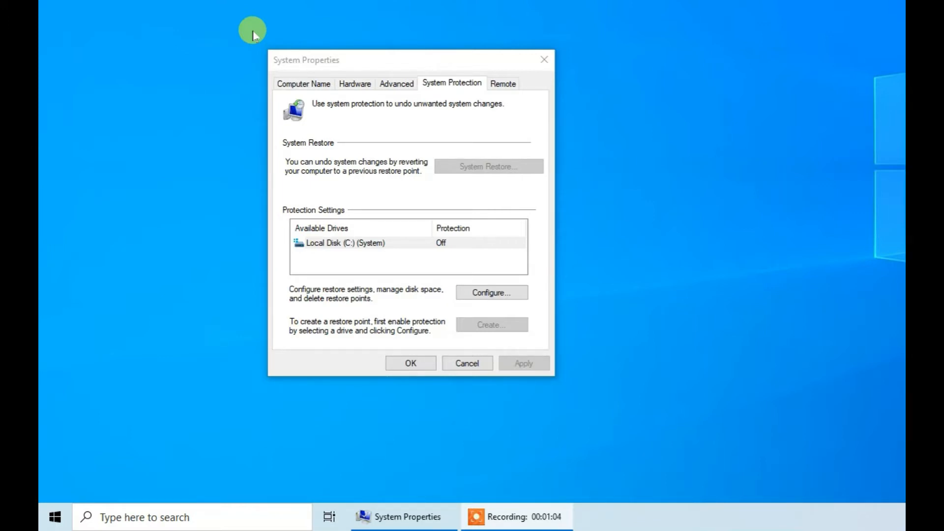
Step: Close the open System Properties dialog
click(369, 60)
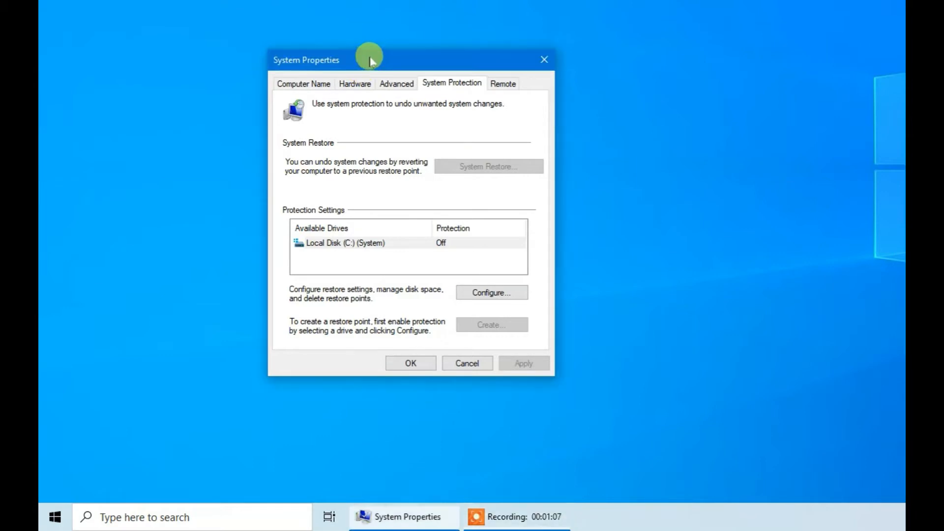
drag(369, 60, 293, 56)
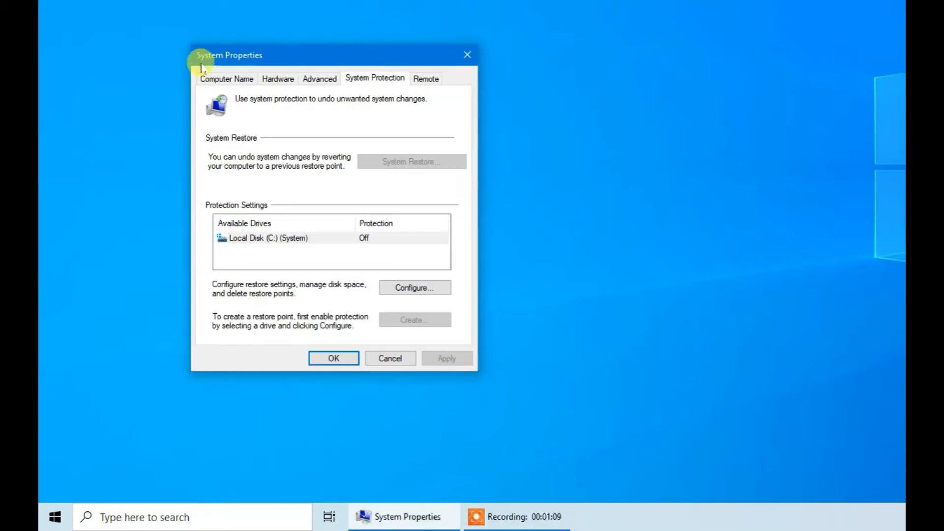
drag(247, 56, 322, 50)
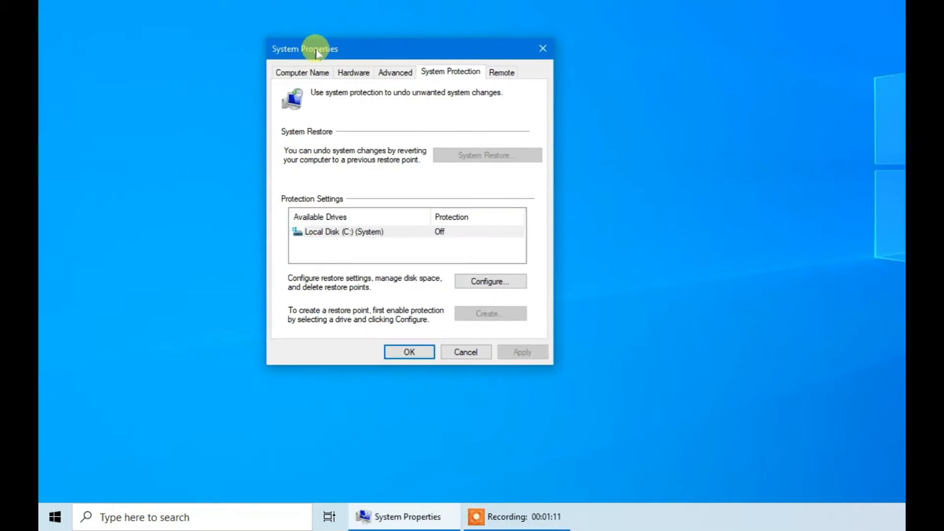
click(542, 48)
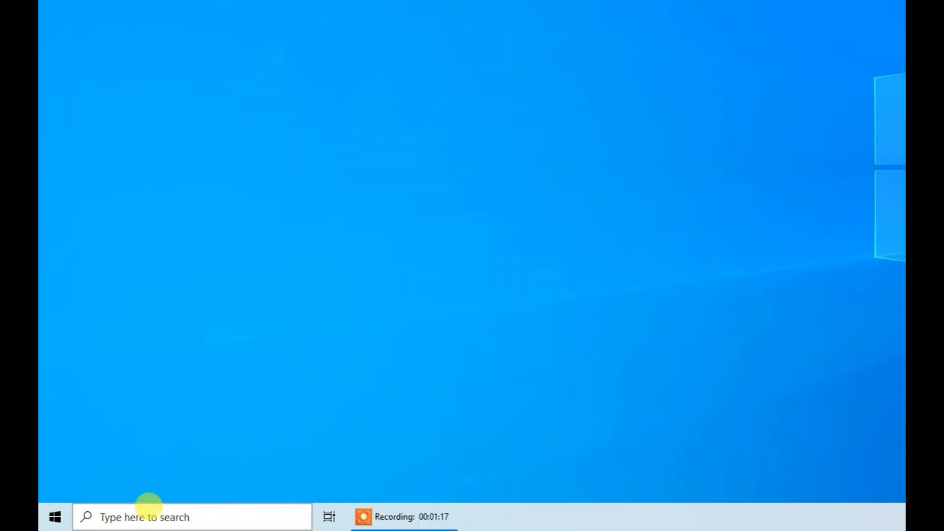
Step: Search Windows for "create a restore point", open that Control Panel entry and bring its dialog fully into view
click(151, 512)
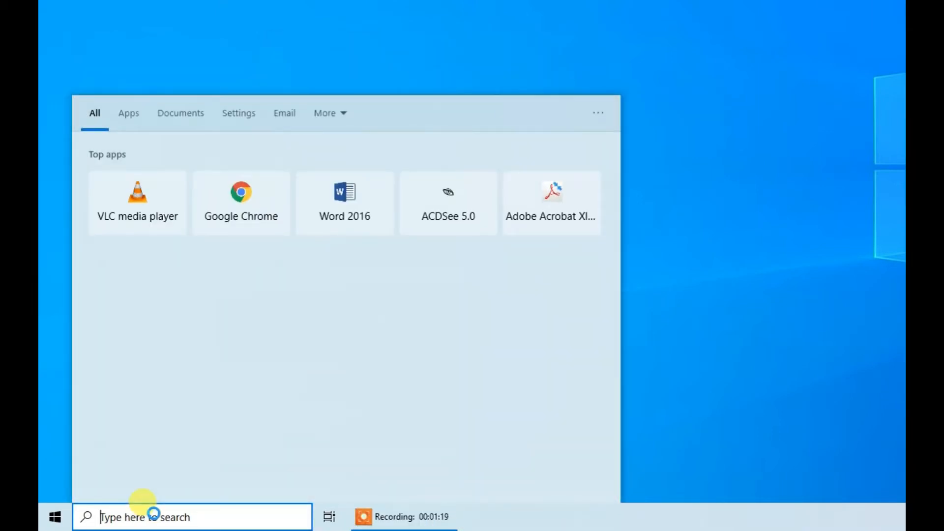
text(cre)
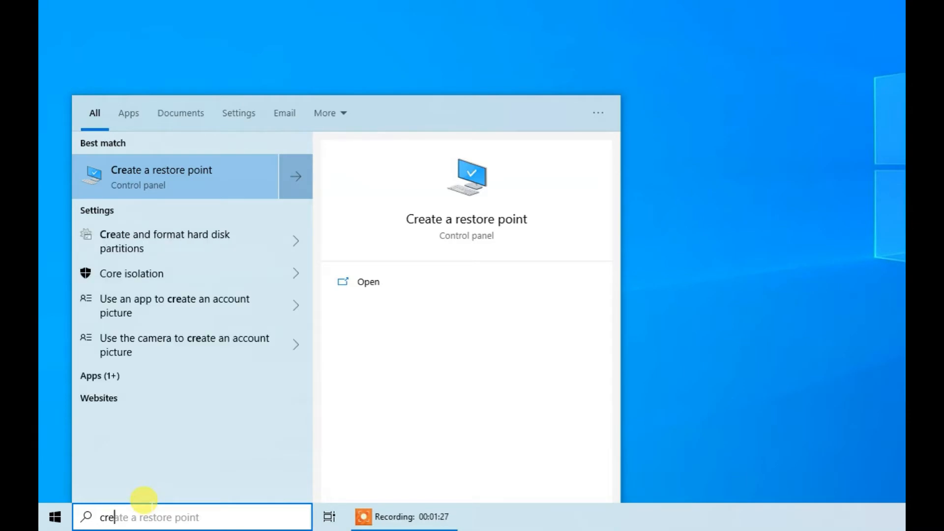
text(at)
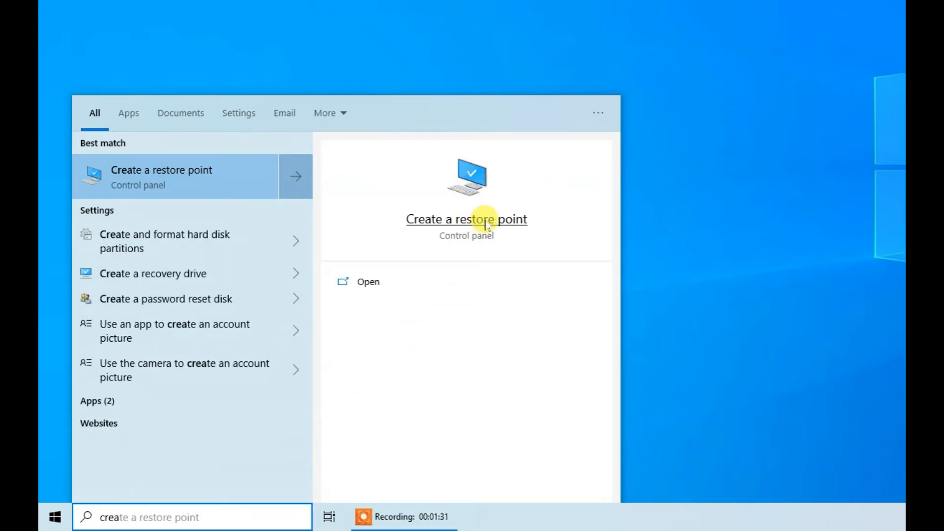
click(487, 222)
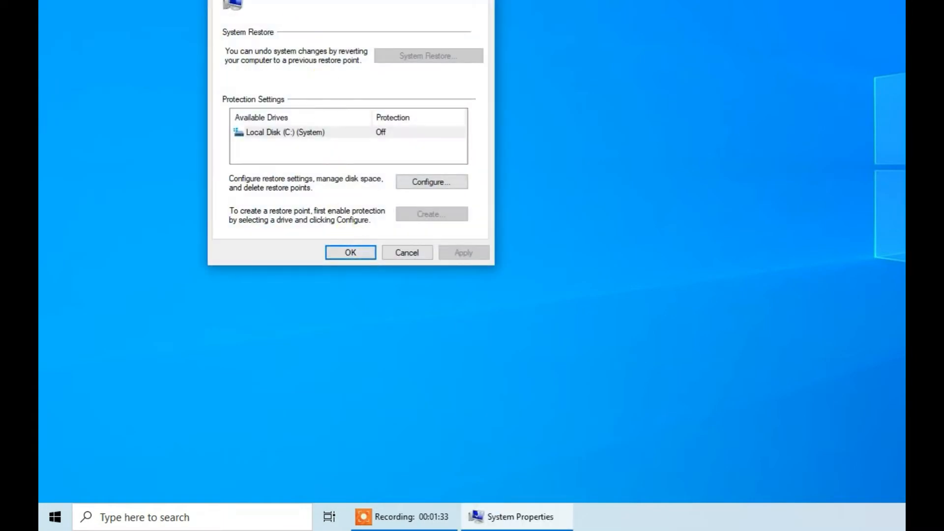
drag(348, 0, 315, 133)
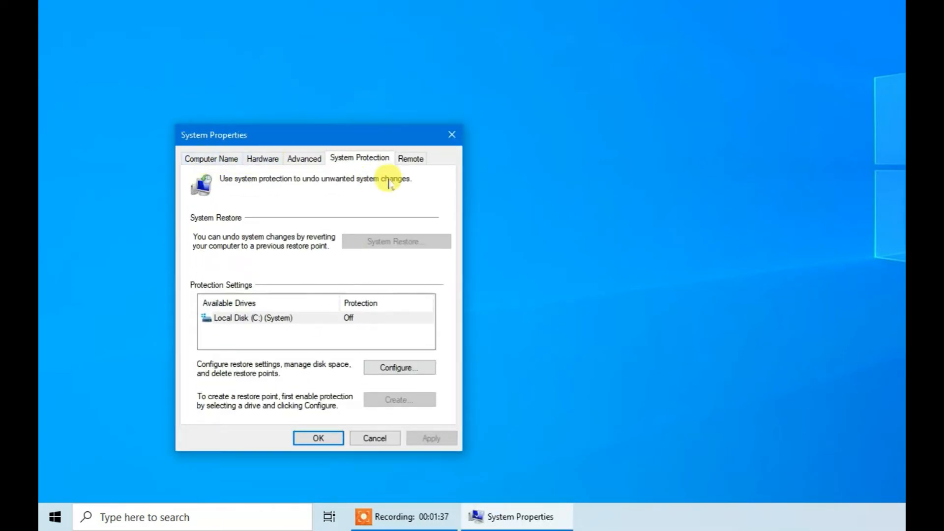
drag(363, 133, 372, 78)
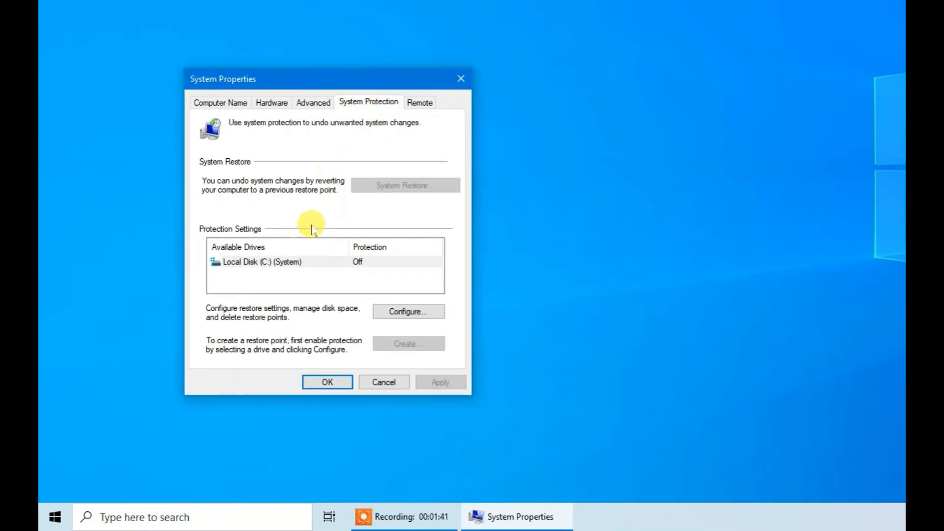
Step: Turn on system protection for Local Disk (C:) and apply the setting
click(252, 262)
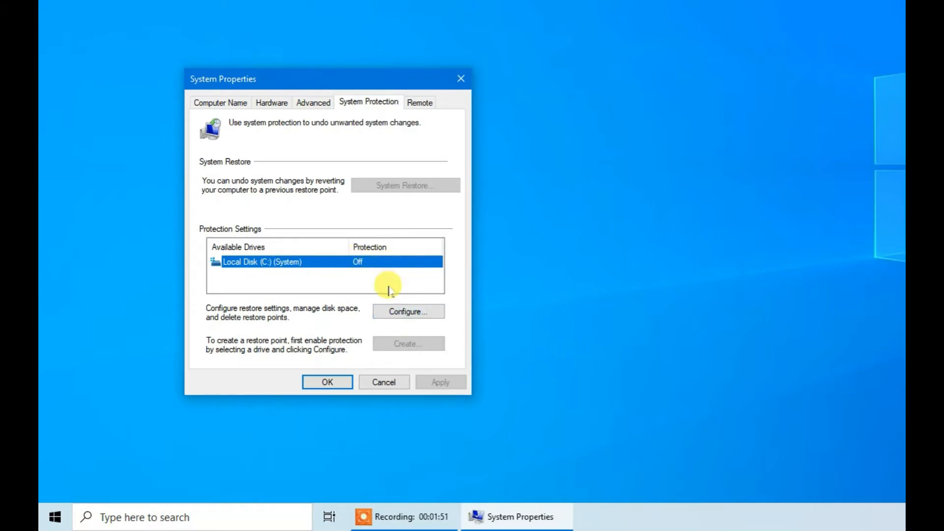
click(399, 313)
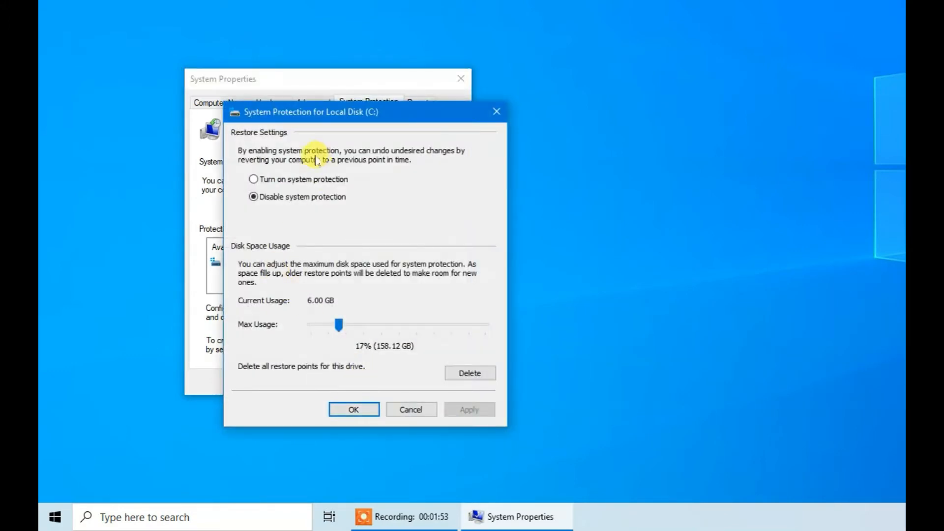
click(309, 180)
click(467, 411)
click(354, 408)
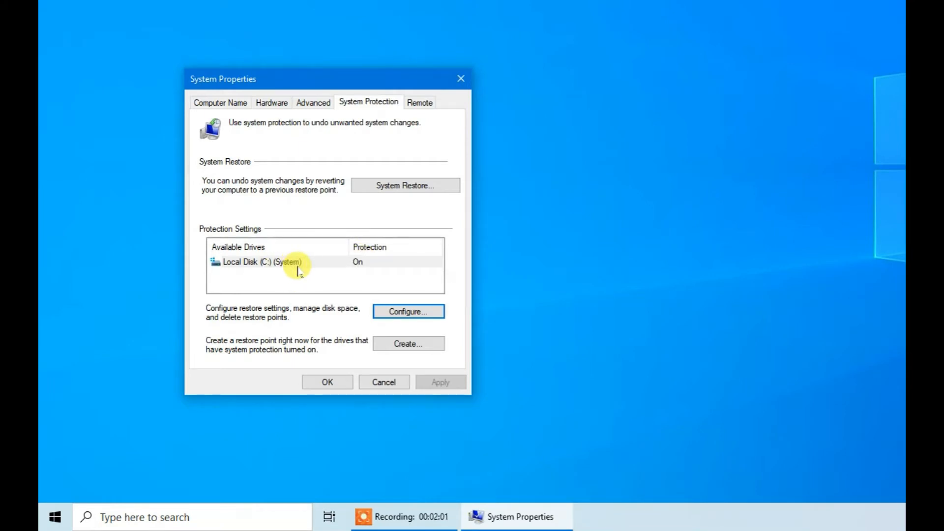
drag(328, 80, 376, 76)
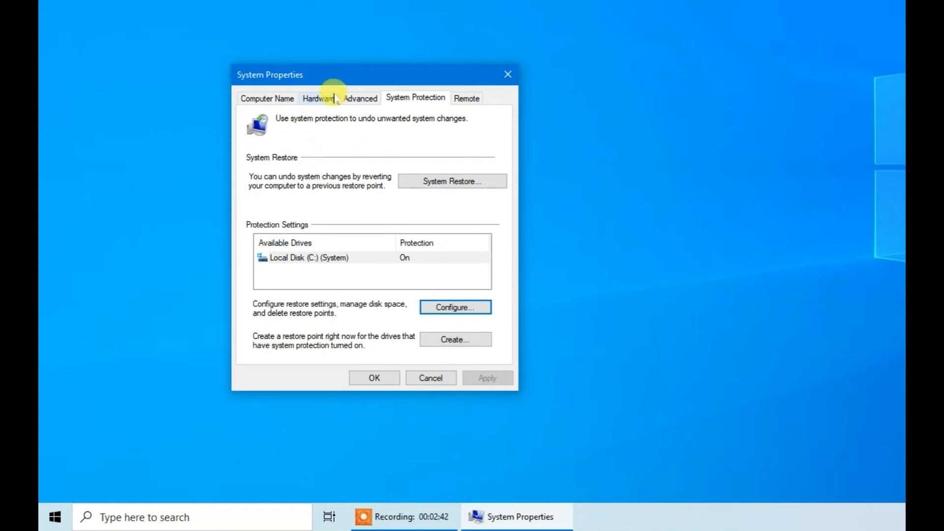
drag(340, 79, 349, 79)
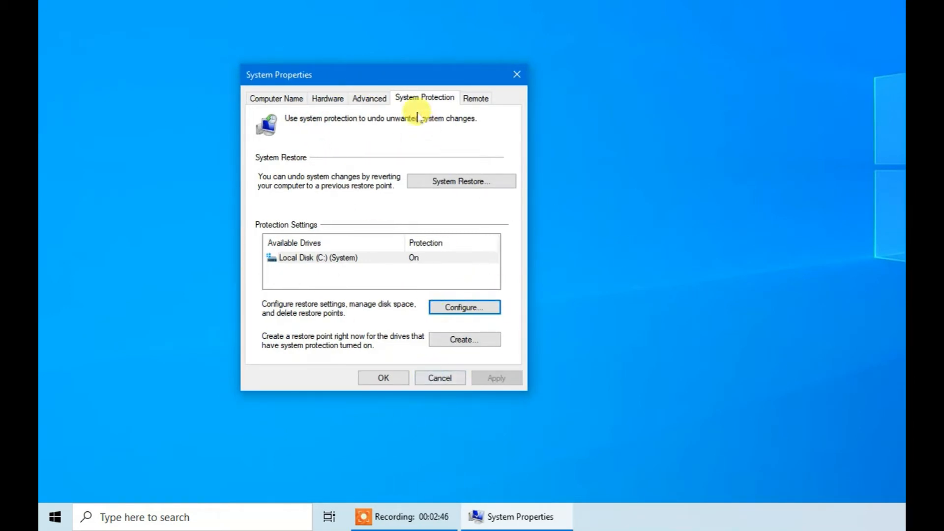
drag(411, 72, 440, 81)
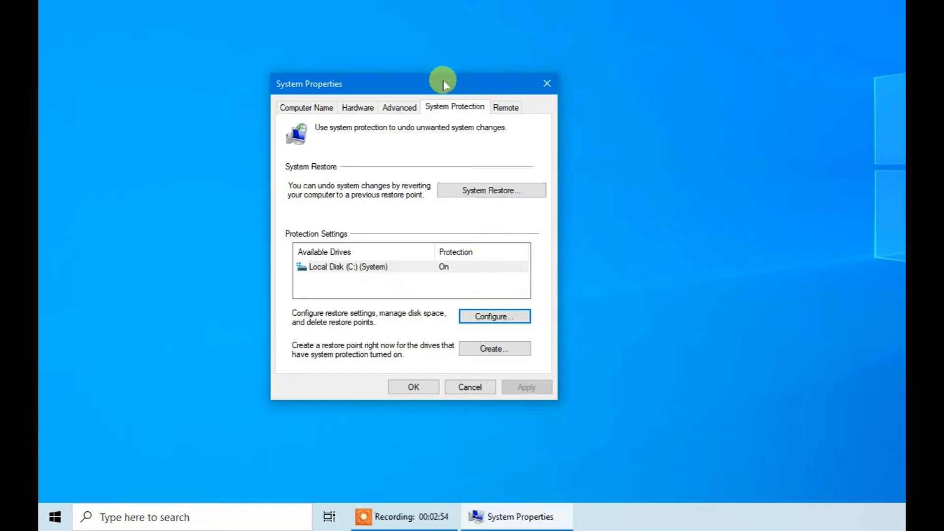
drag(442, 81, 378, 82)
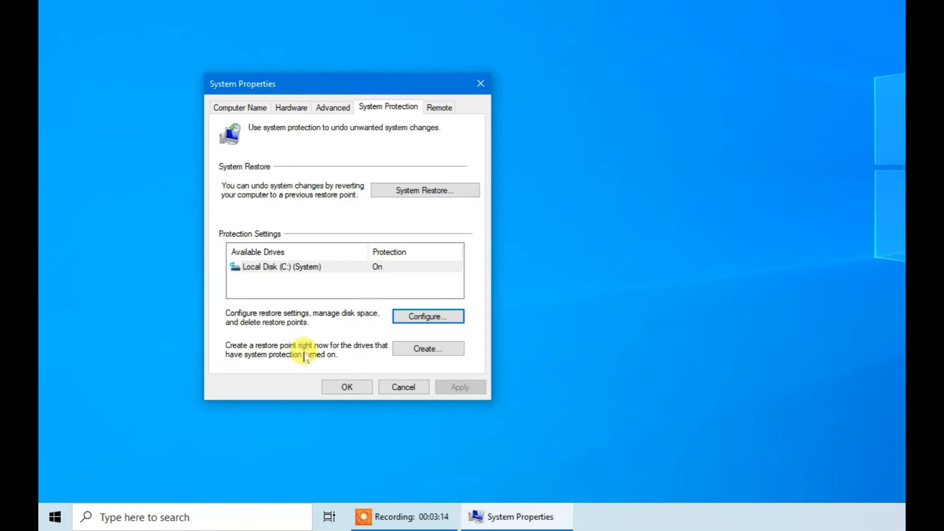
drag(343, 84, 400, 64)
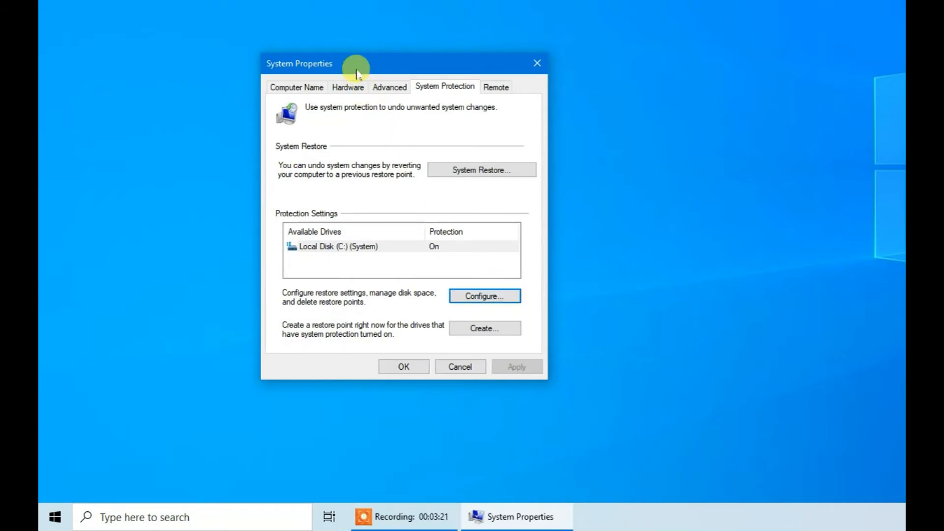
Step: Close System Properties and reopen its protection settings by searching Windows for "Create a restore point"
click(538, 61)
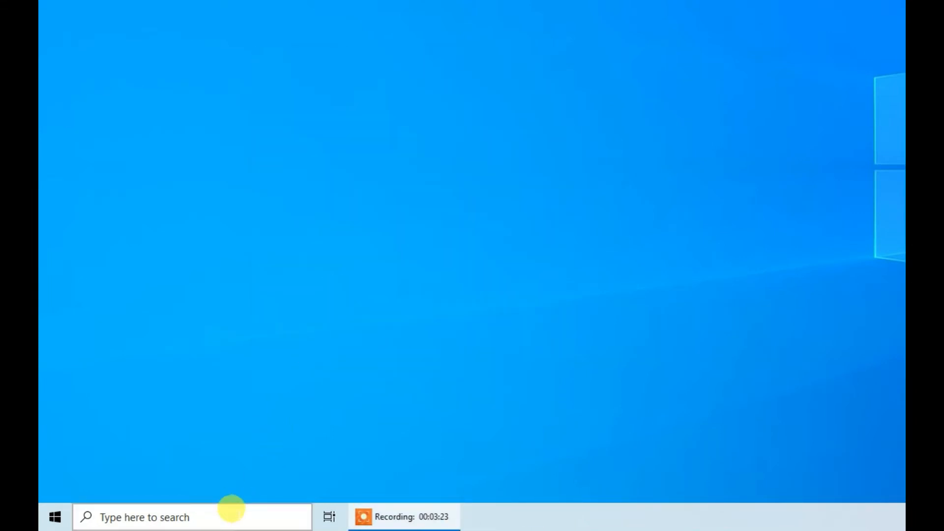
click(217, 517)
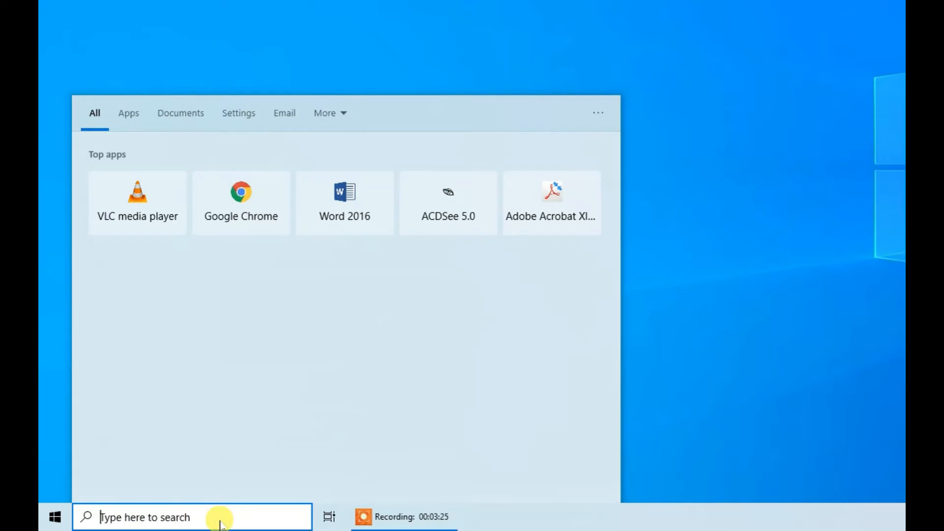
text(crea)
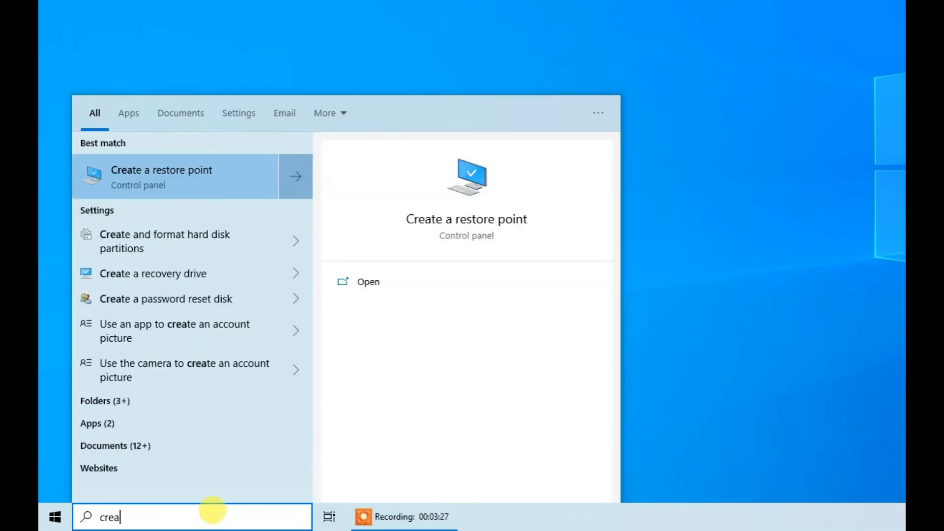
click(501, 218)
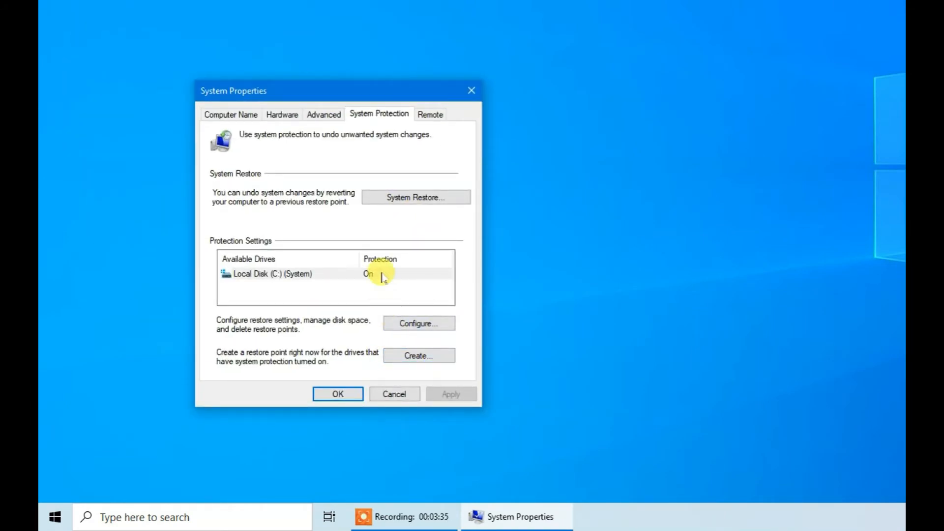
Step: Create a restore point with the description "20200219 - GOOD!!!" and close System Properties
click(421, 356)
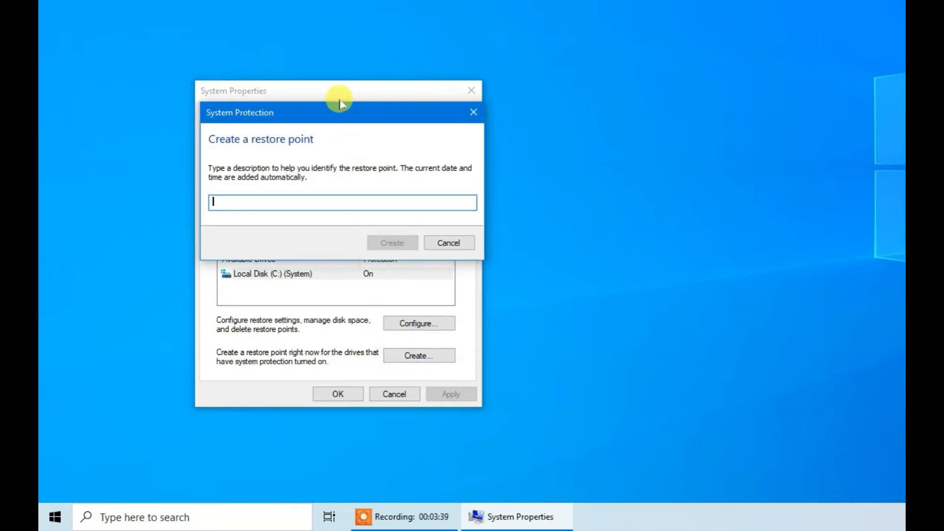
drag(337, 109, 305, 117)
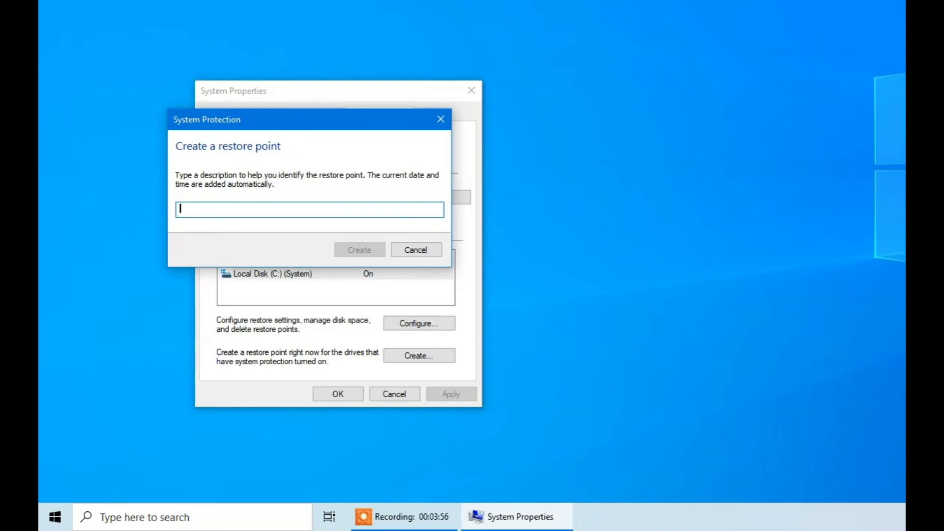
text(2020)
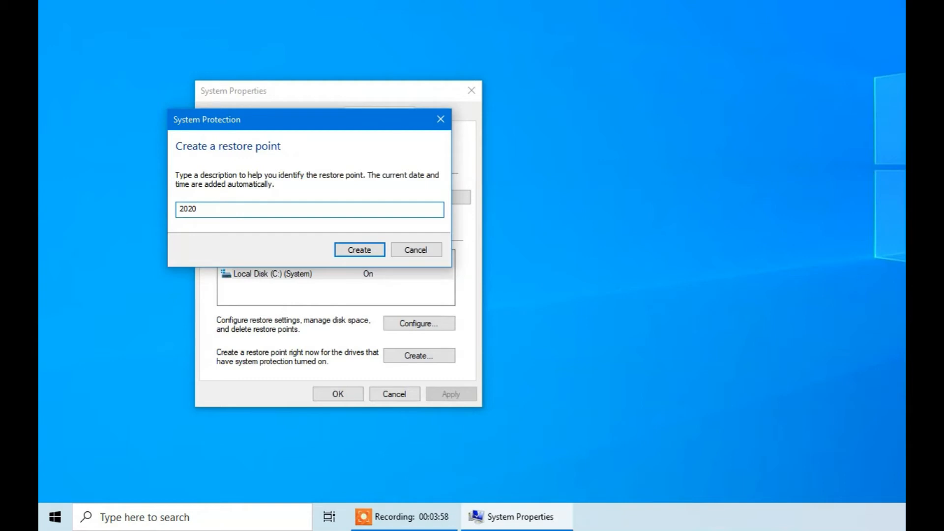
text(0219 - GOOD)
text(!!!)
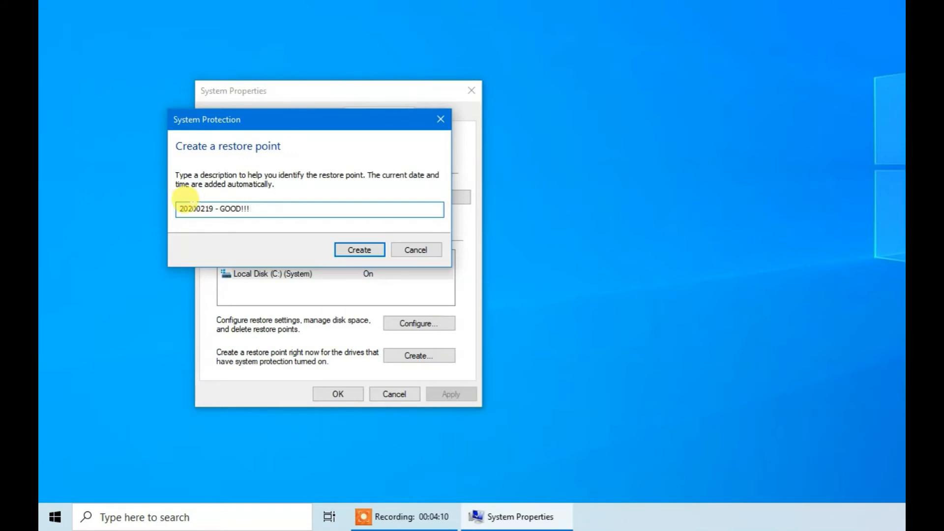
mouse_move(256, 208)
mouse_down()
mouse_move(162, 207)
mouse_move(267, 213)
mouse_up()
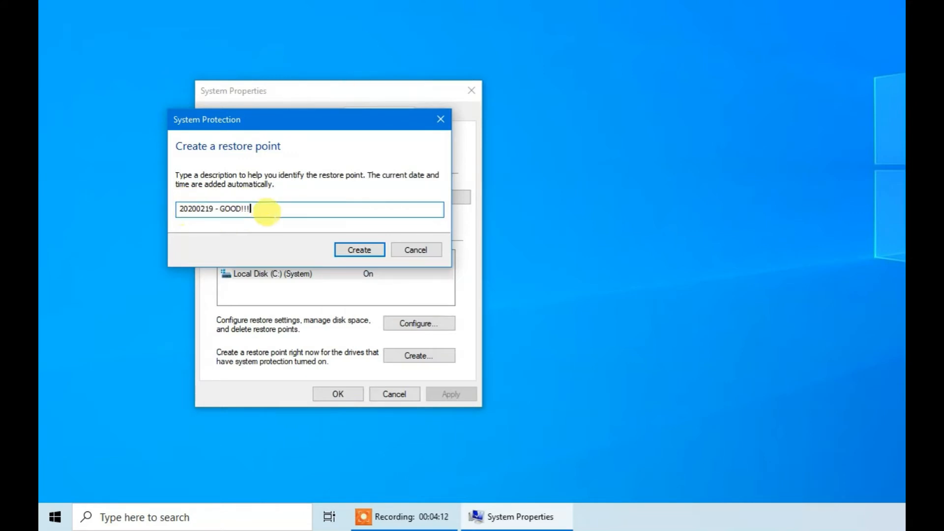
click(367, 251)
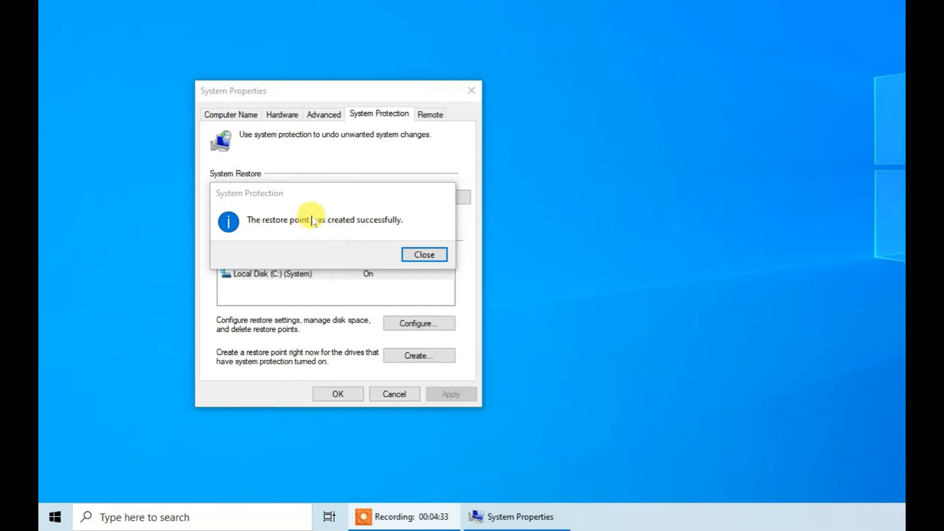
click(424, 255)
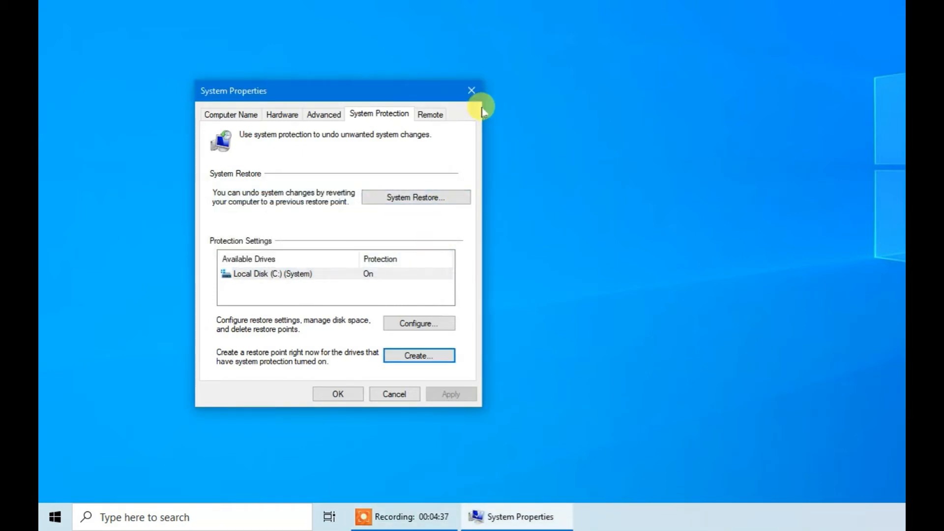
click(472, 94)
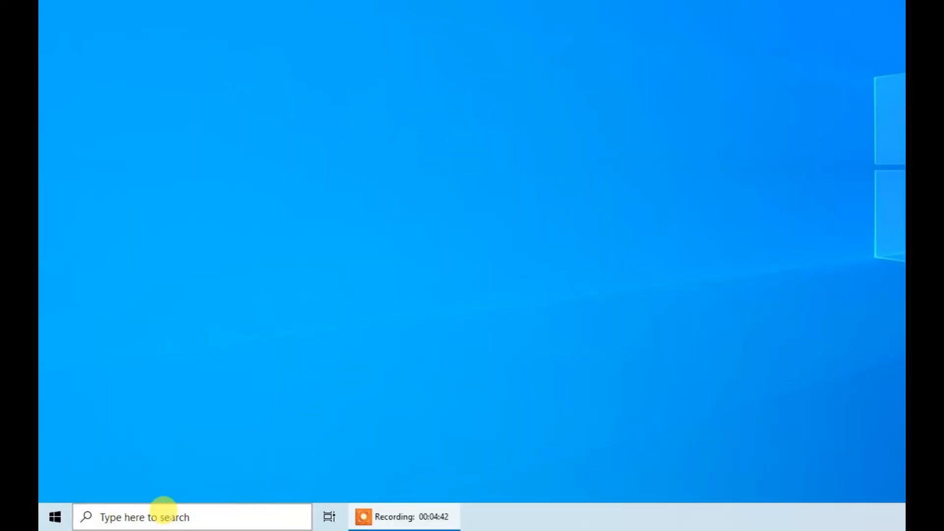
Step: Reopen the Create a restore point settings through Windows search and start System Restore
click(175, 517)
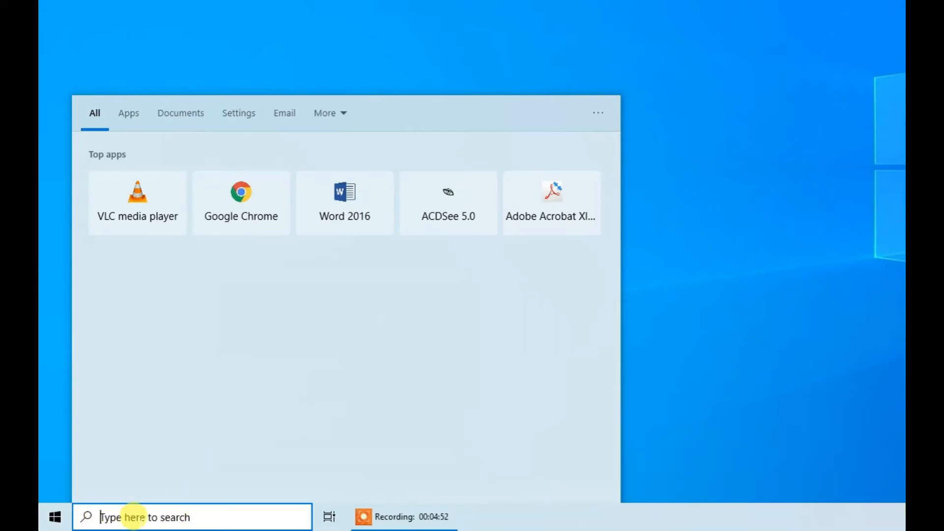
text(cre)
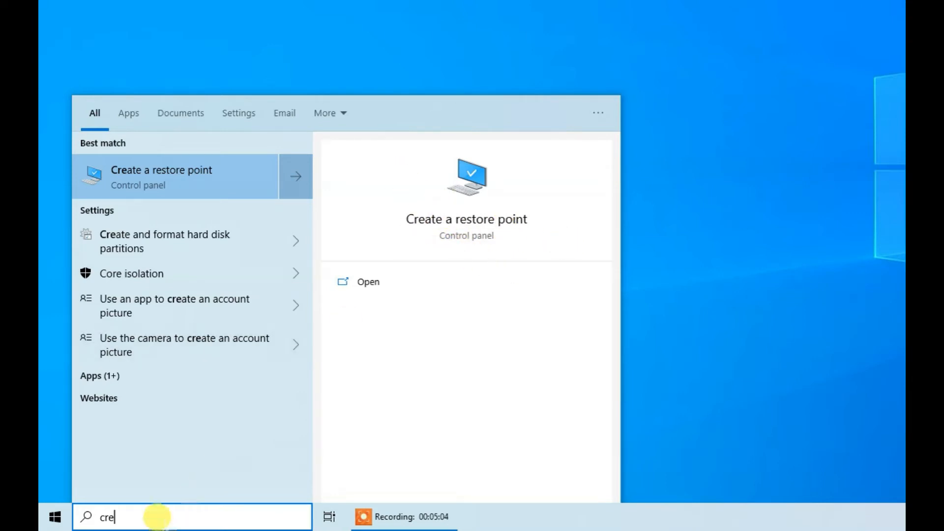
click(493, 221)
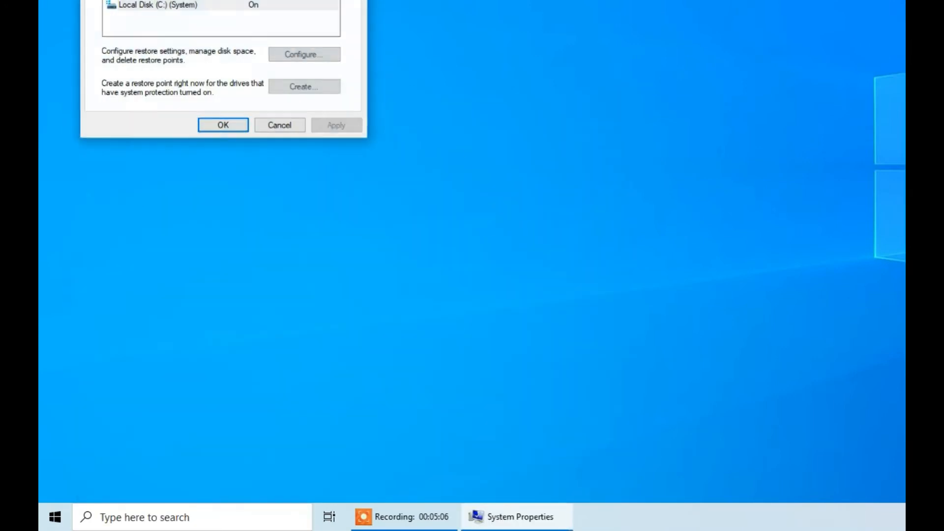
drag(228, 0, 338, 75)
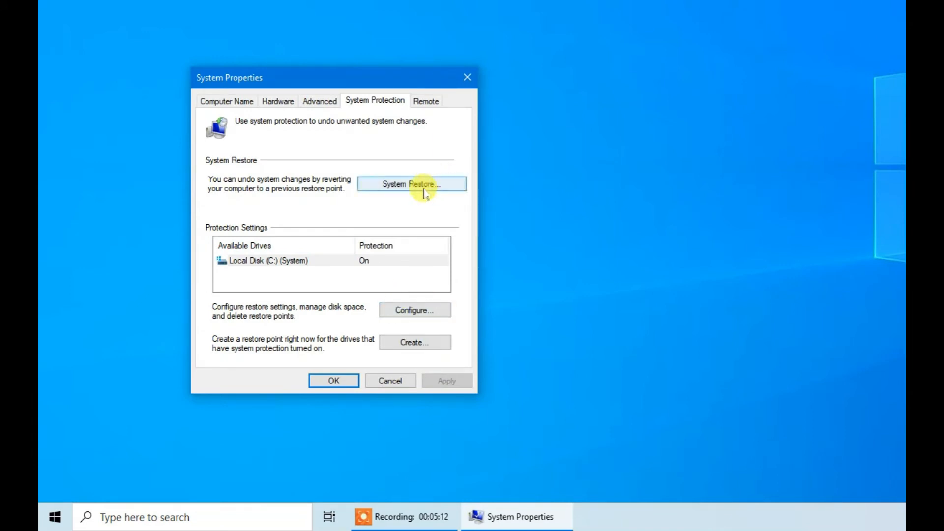
click(398, 185)
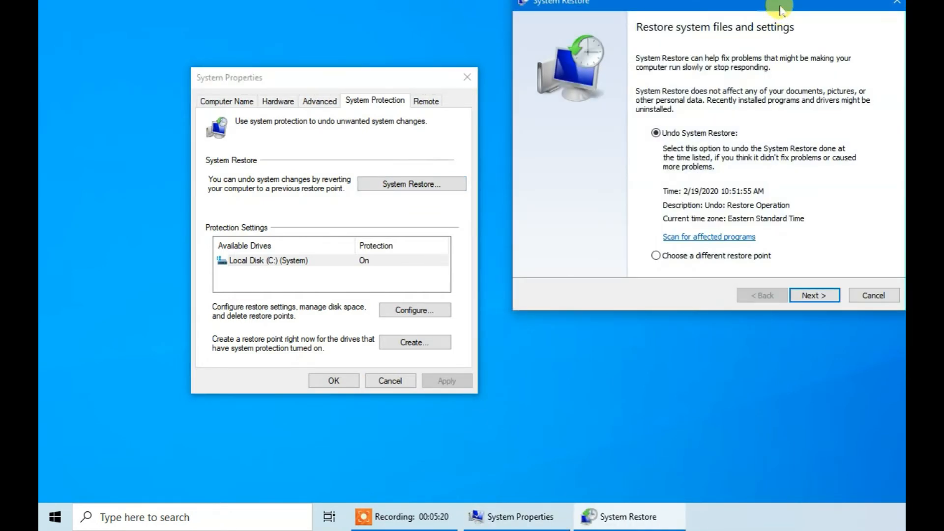
Step: Opt to choose a different restore point in System Restore and view the list of available restore points
drag(781, 9, 460, 87)
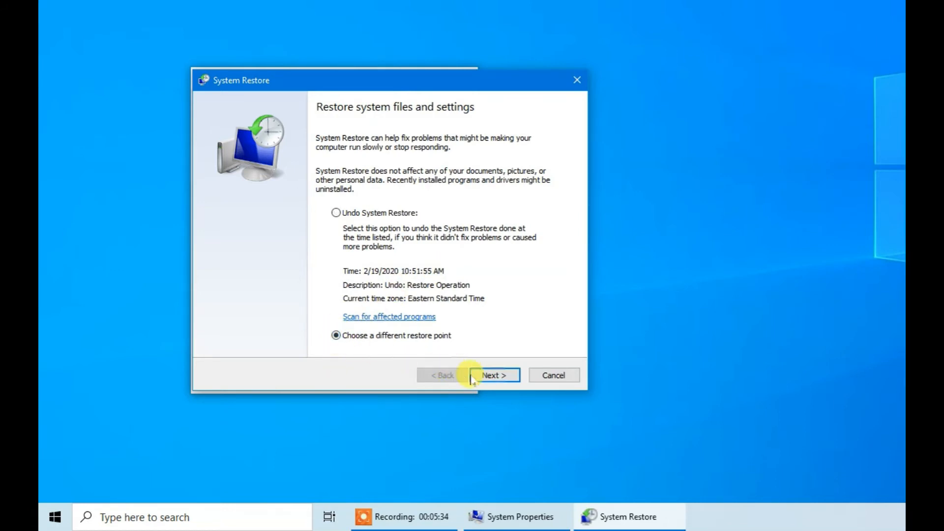
click(495, 376)
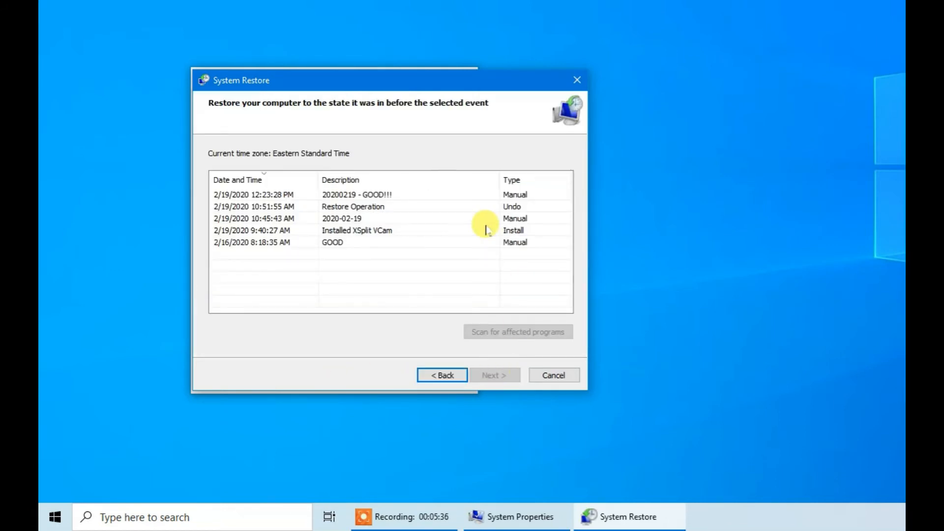
drag(330, 78, 327, 40)
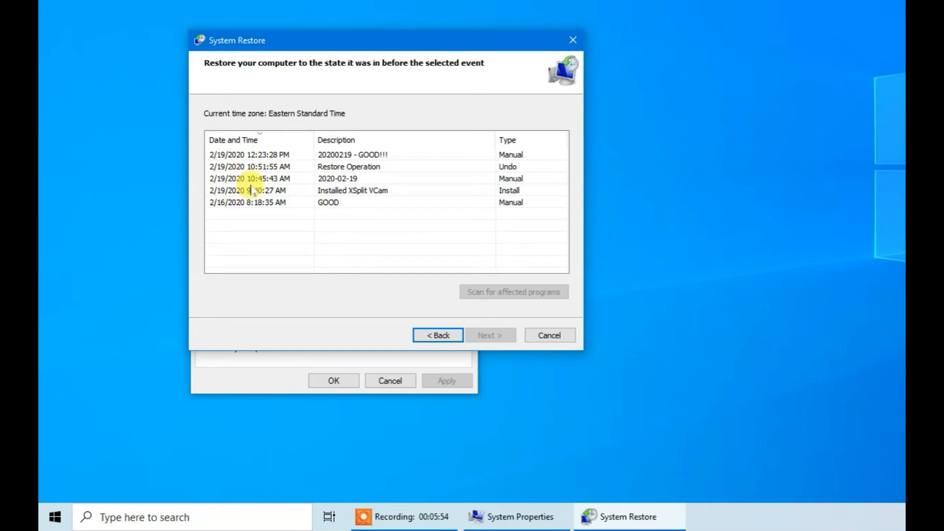
click(435, 335)
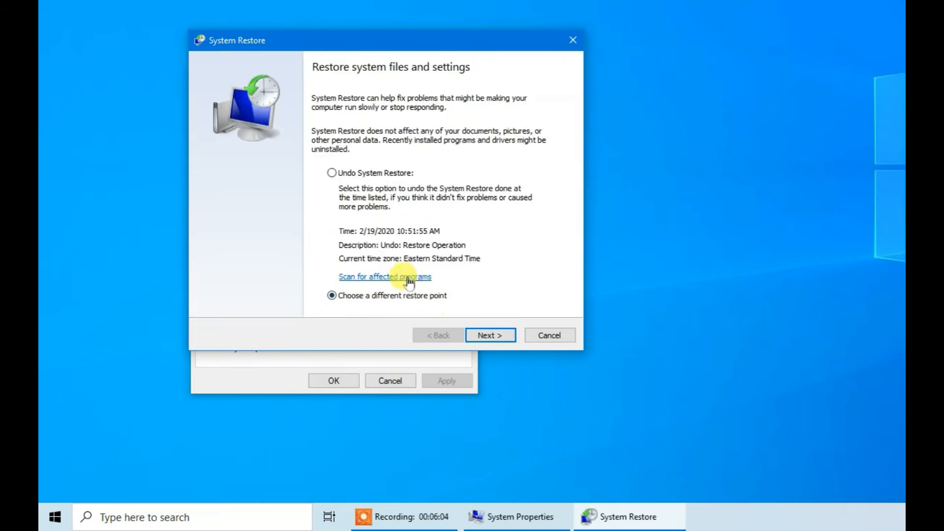
click(479, 334)
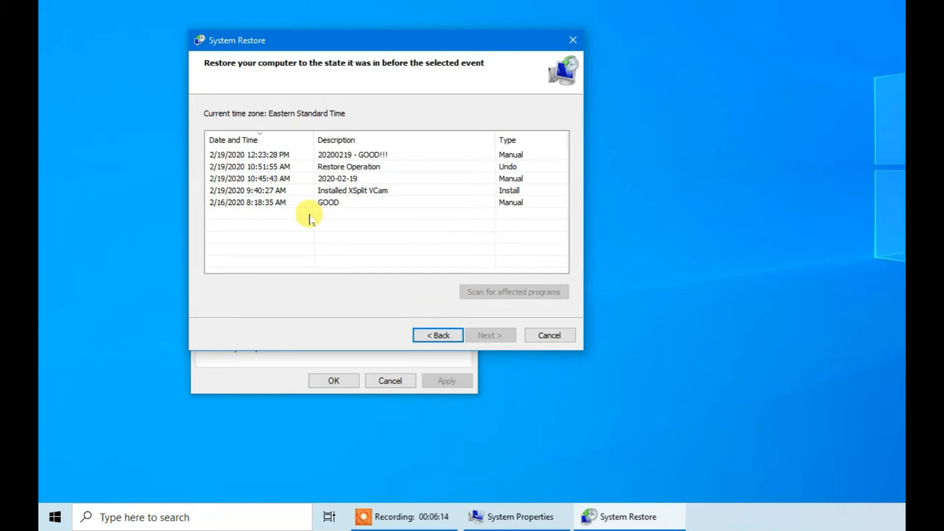
Step: Look through the listed restore points and bring up the confirmation page for "20200219 - GOOD!!!"
drag(351, 51, 323, 74)
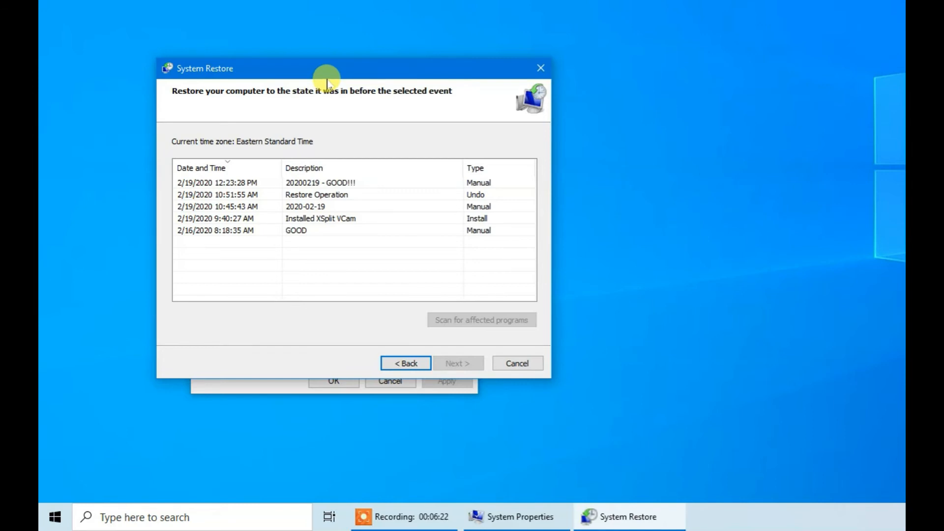
mouse_move(331, 65)
mouse_down()
mouse_move(325, 80)
mouse_move(319, 63)
mouse_up()
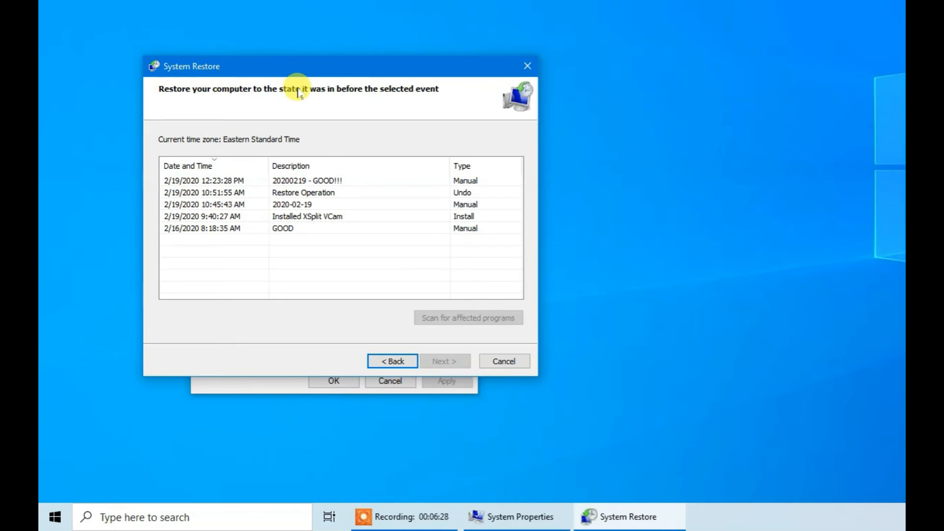
drag(283, 64, 264, 73)
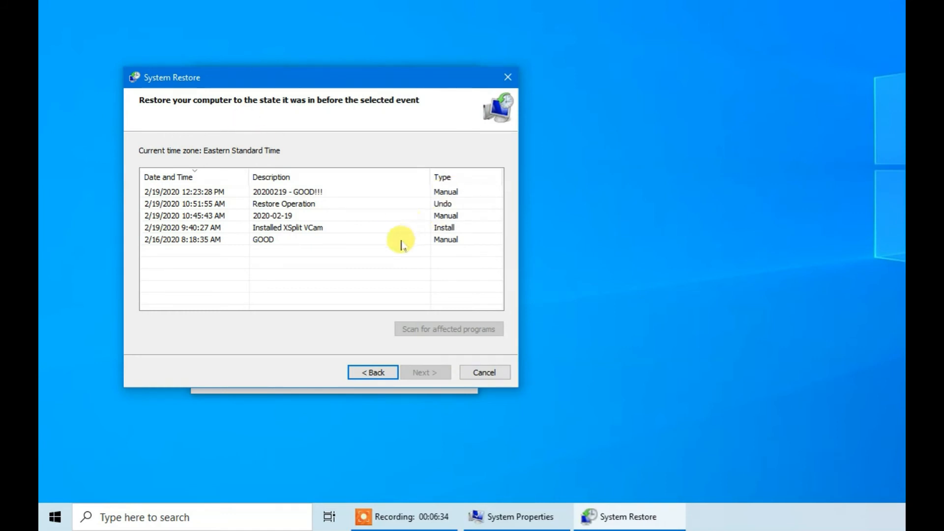
click(449, 192)
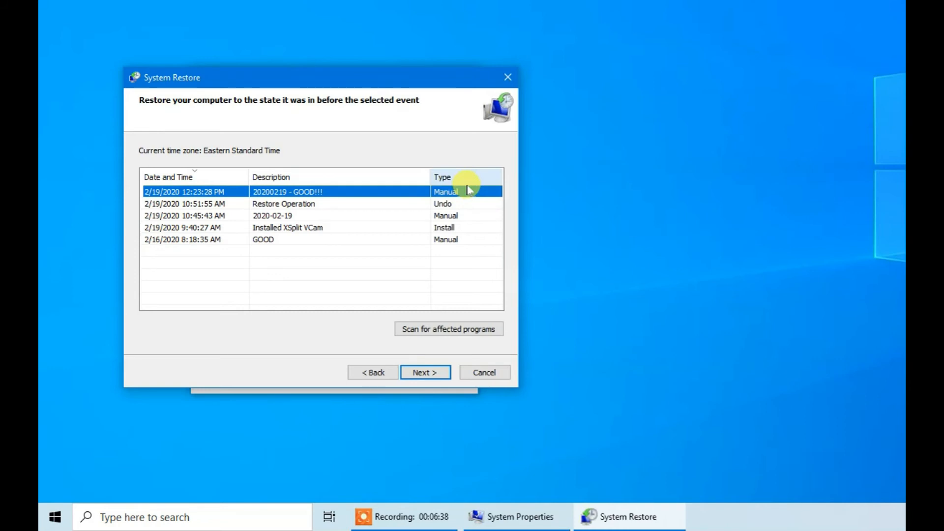
click(318, 217)
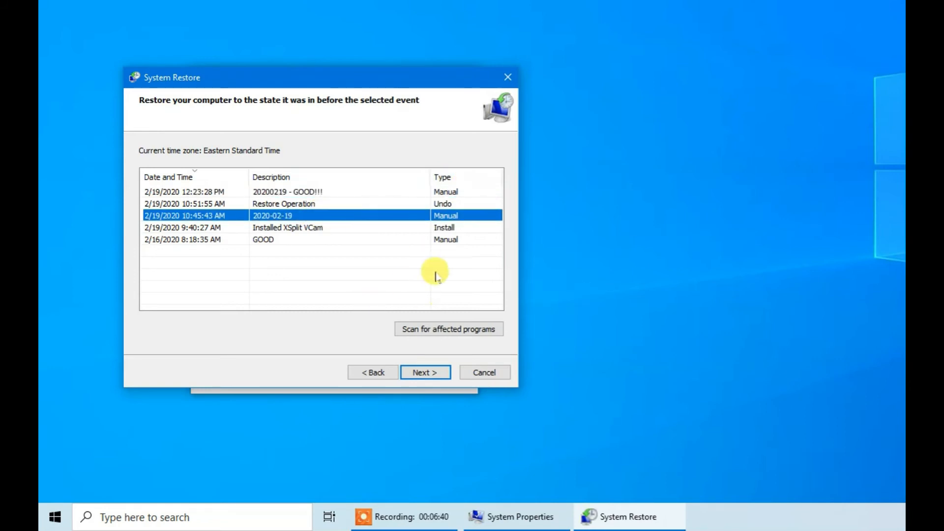
click(329, 239)
click(306, 225)
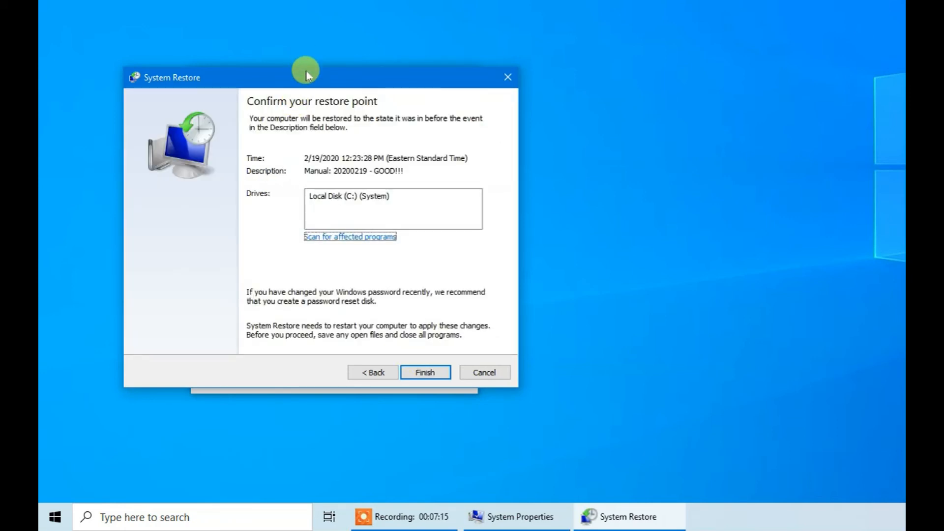
drag(305, 77, 356, 76)
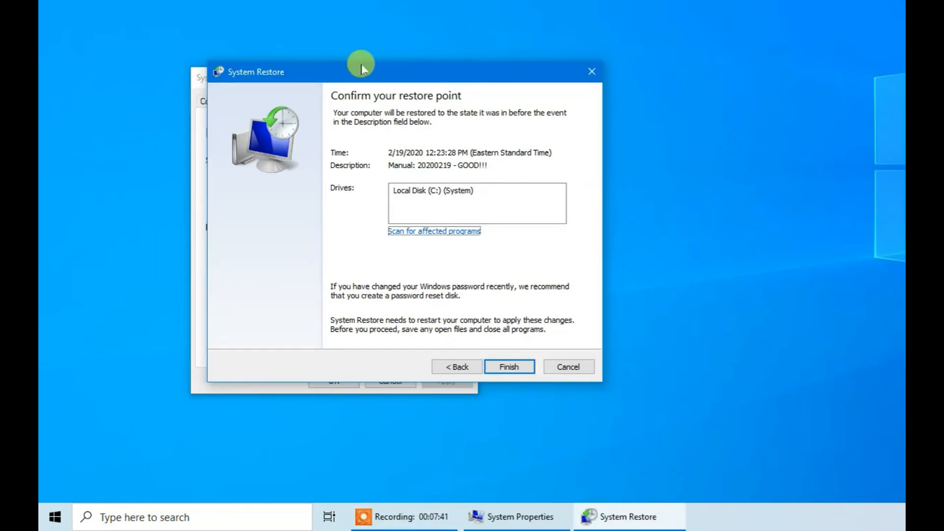
drag(488, 78, 414, 92)
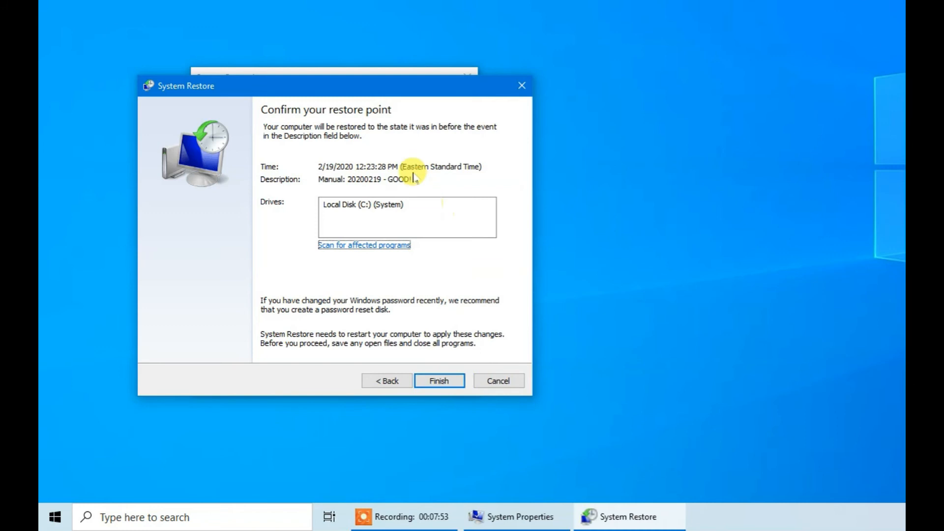
drag(345, 87, 349, 78)
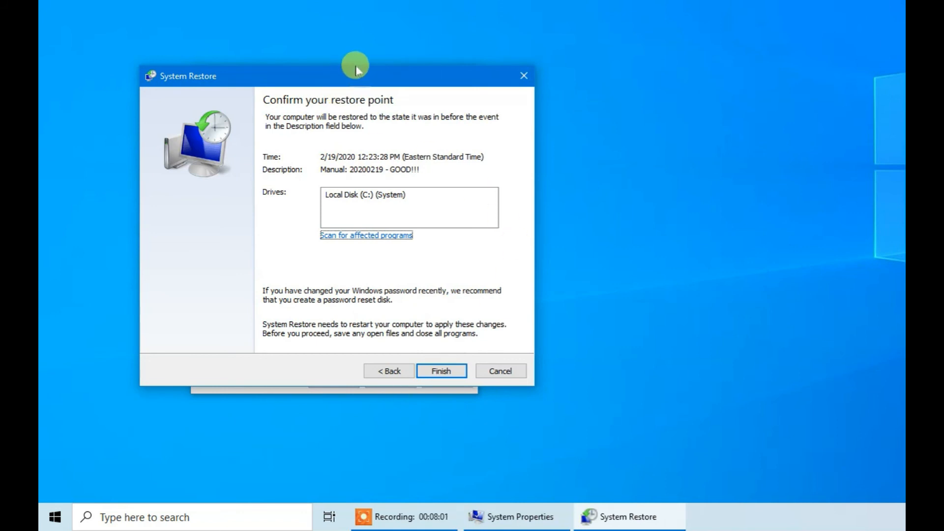
mouse_move(363, 78)
mouse_down()
mouse_move(352, 88)
mouse_move(356, 74)
mouse_up()
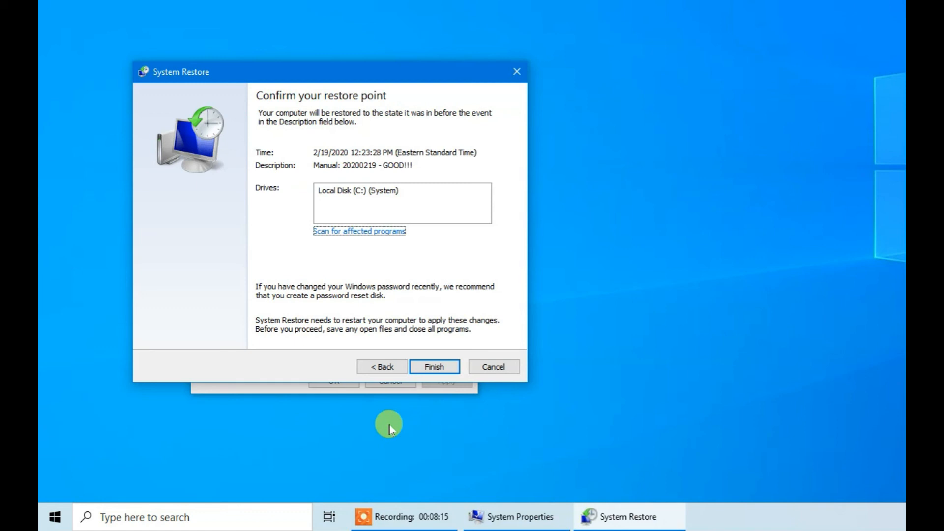
mouse_move(301, 73)
mouse_down()
mouse_move(280, 80)
mouse_move(301, 79)
mouse_up()
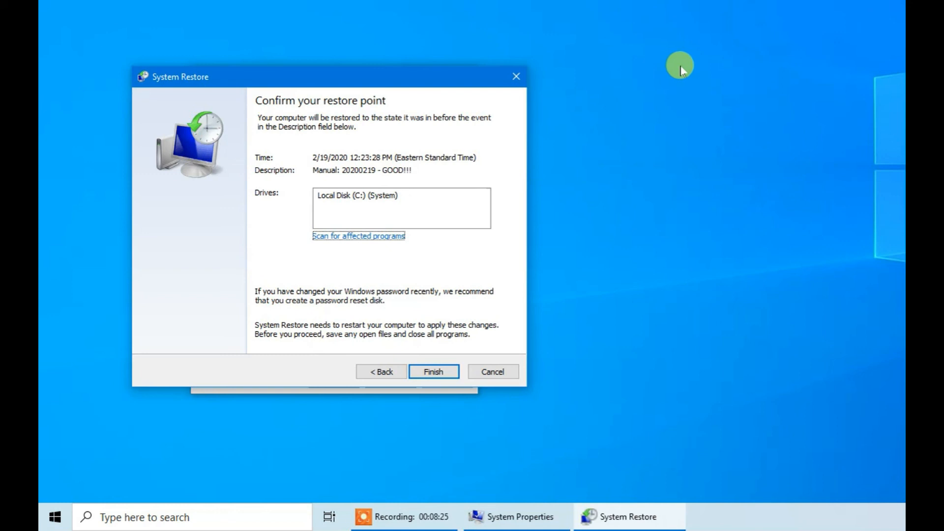
mouse_move(344, 73)
mouse_down()
mouse_move(345, 85)
mouse_move(345, 73)
mouse_up()
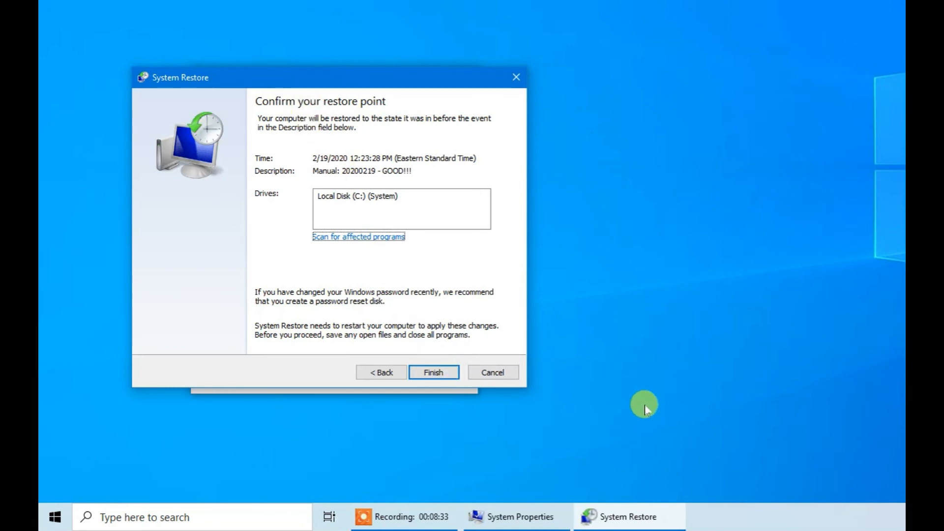
Step: Cancel System Restore without restoring the computer and return to System Properties
click(385, 373)
click(506, 377)
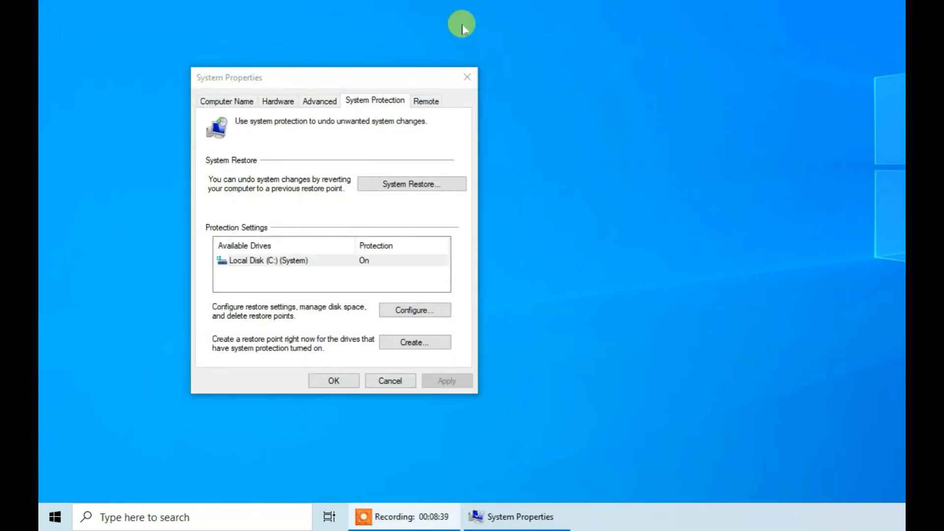
drag(350, 82, 400, 69)
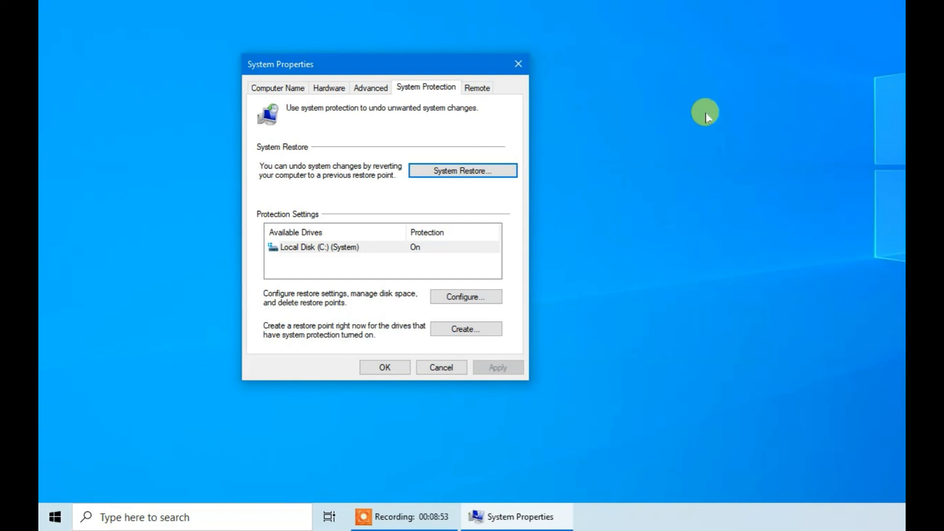
drag(433, 61, 465, 54)
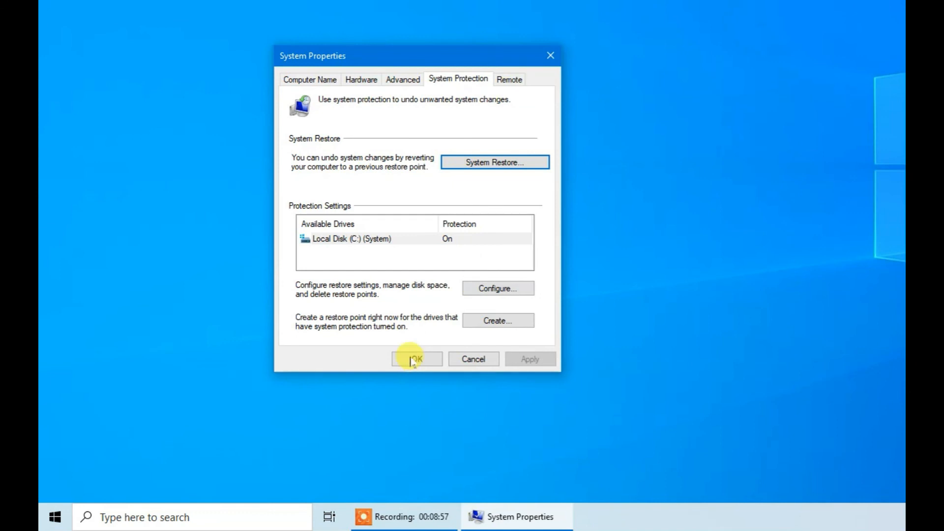